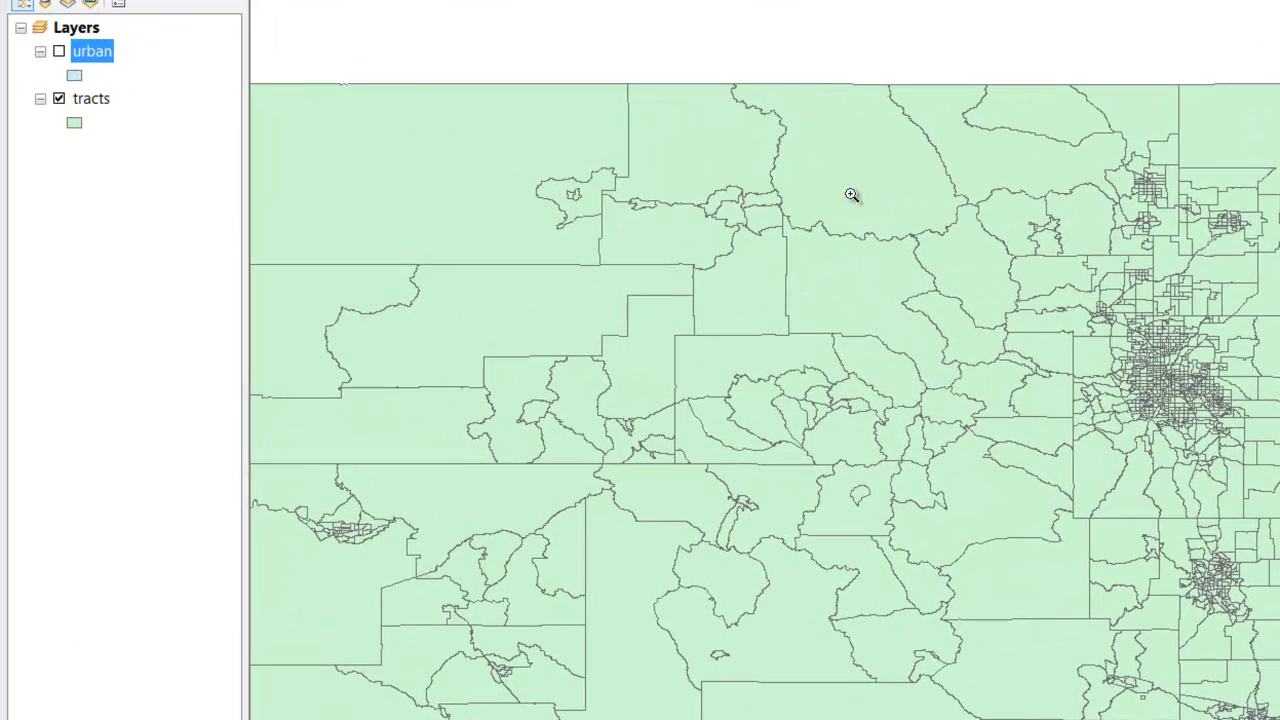
Step: Switch on the 'urban' layer so the light-blue urban areas draw over the tracts
left_click(59, 51)
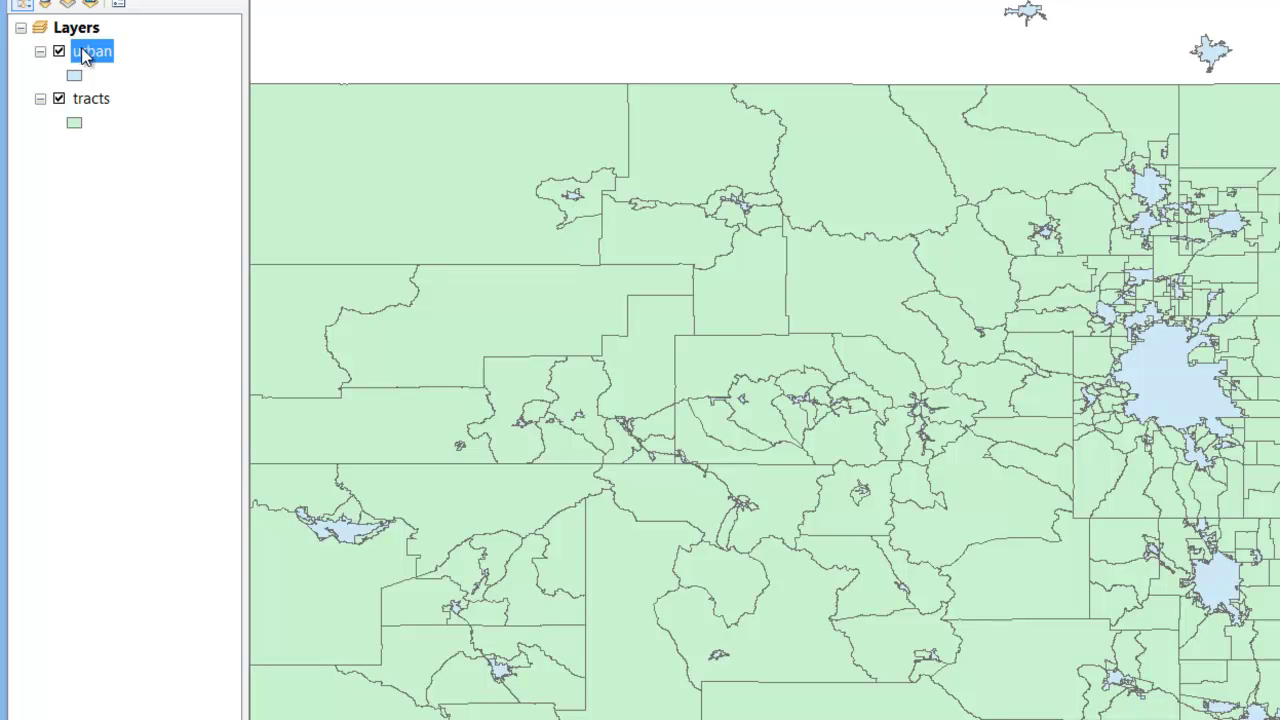
Step: Label the urban areas with their city names and zoom in on Denver–Aurora
right_click(84, 56)
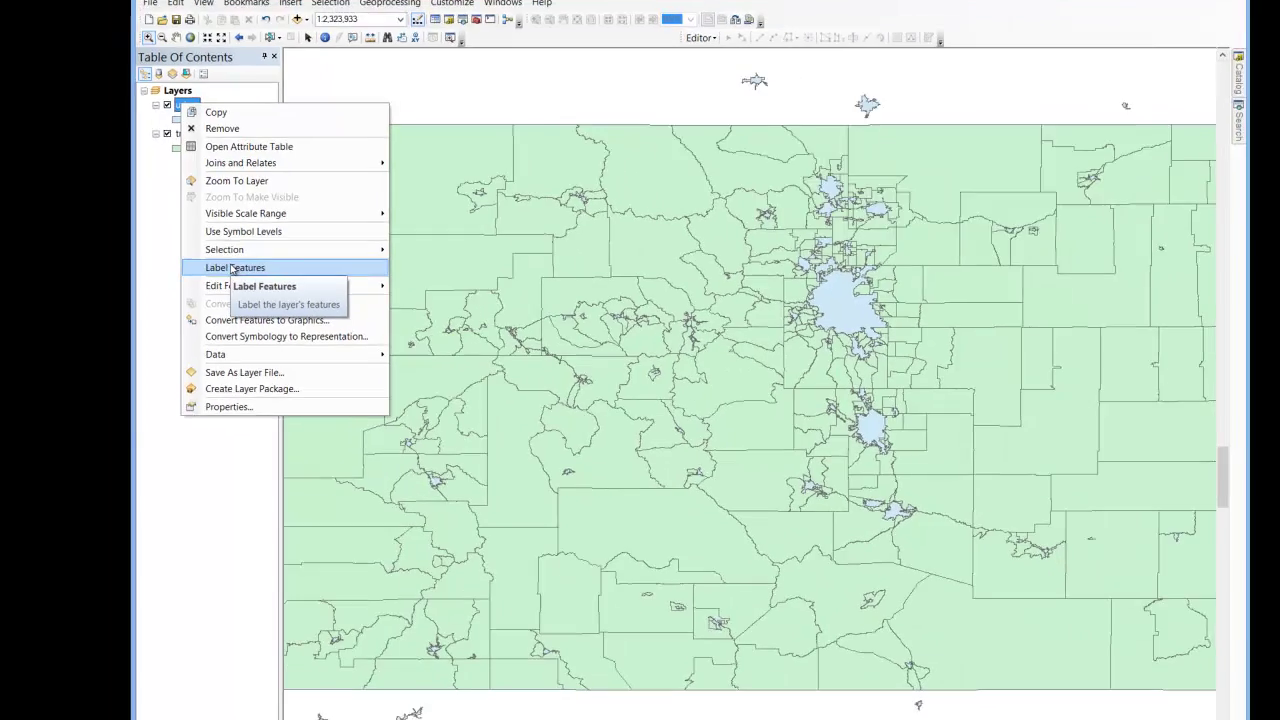
left_click(232, 268)
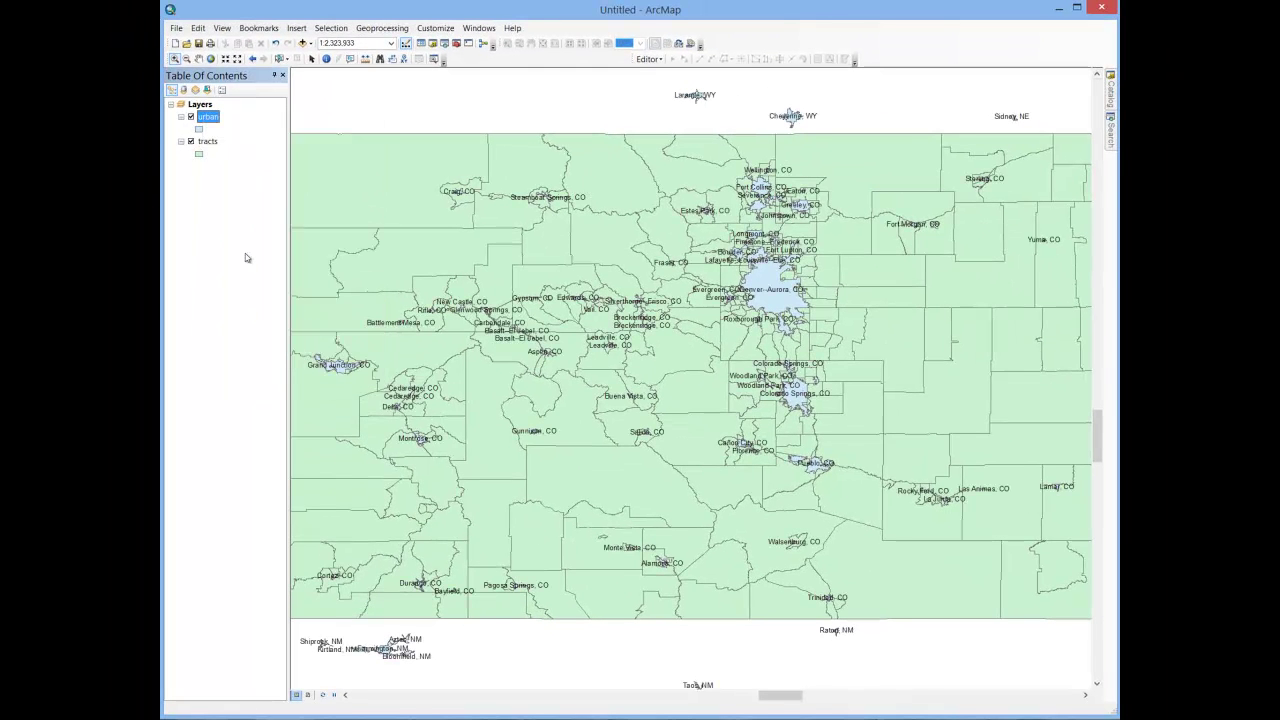
left_click(174, 58)
left_click_drag(731, 257, 826, 344)
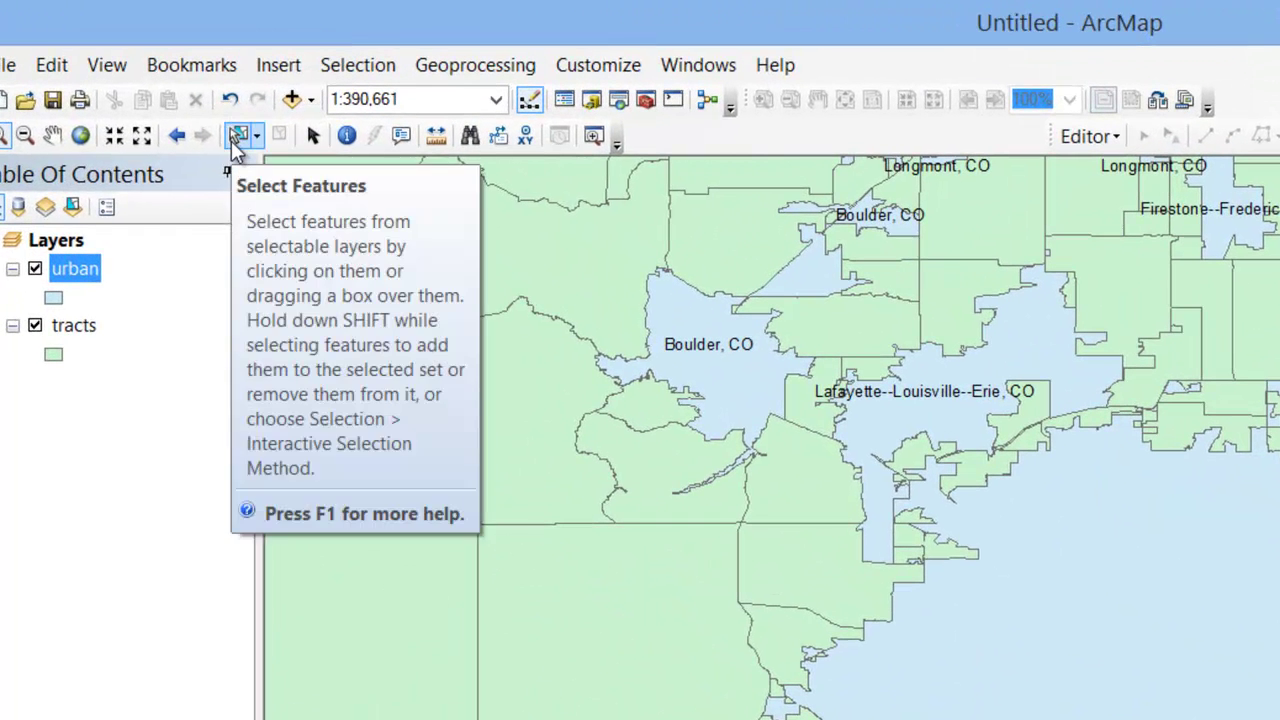
left_click(236, 140)
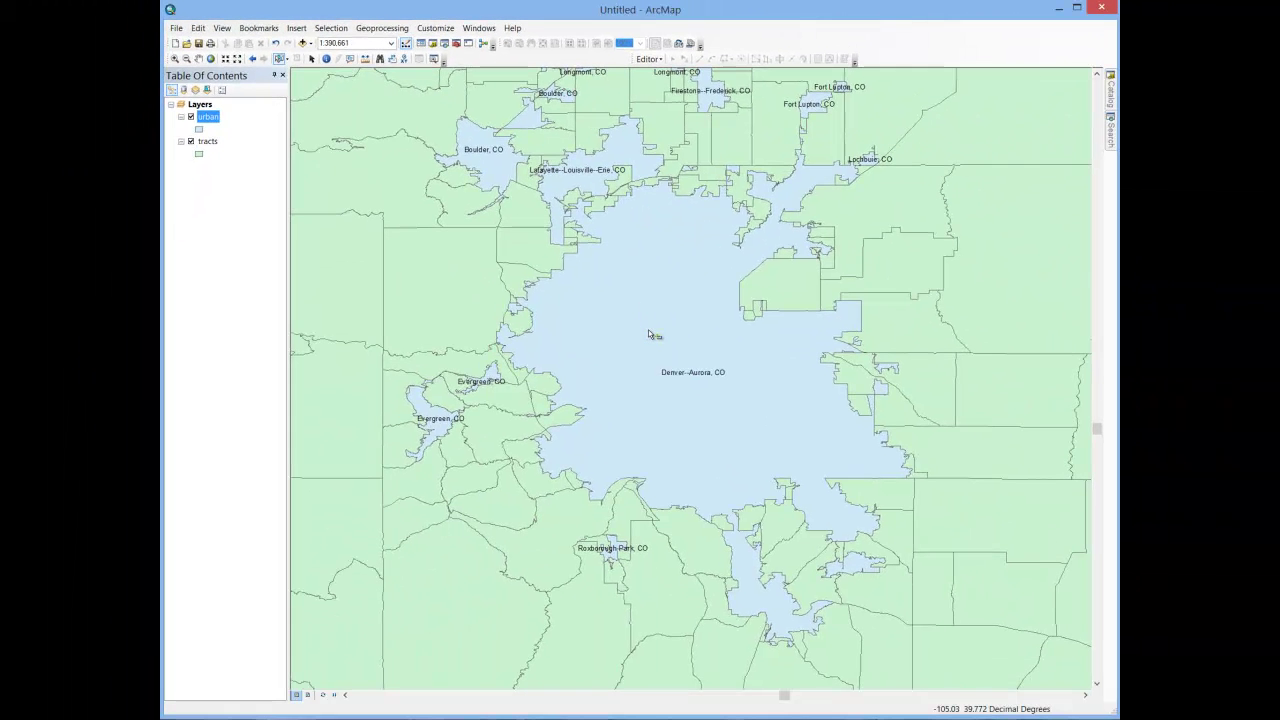
Step: Select the Denver–Aurora urban area polygon on the map
left_click(648, 334)
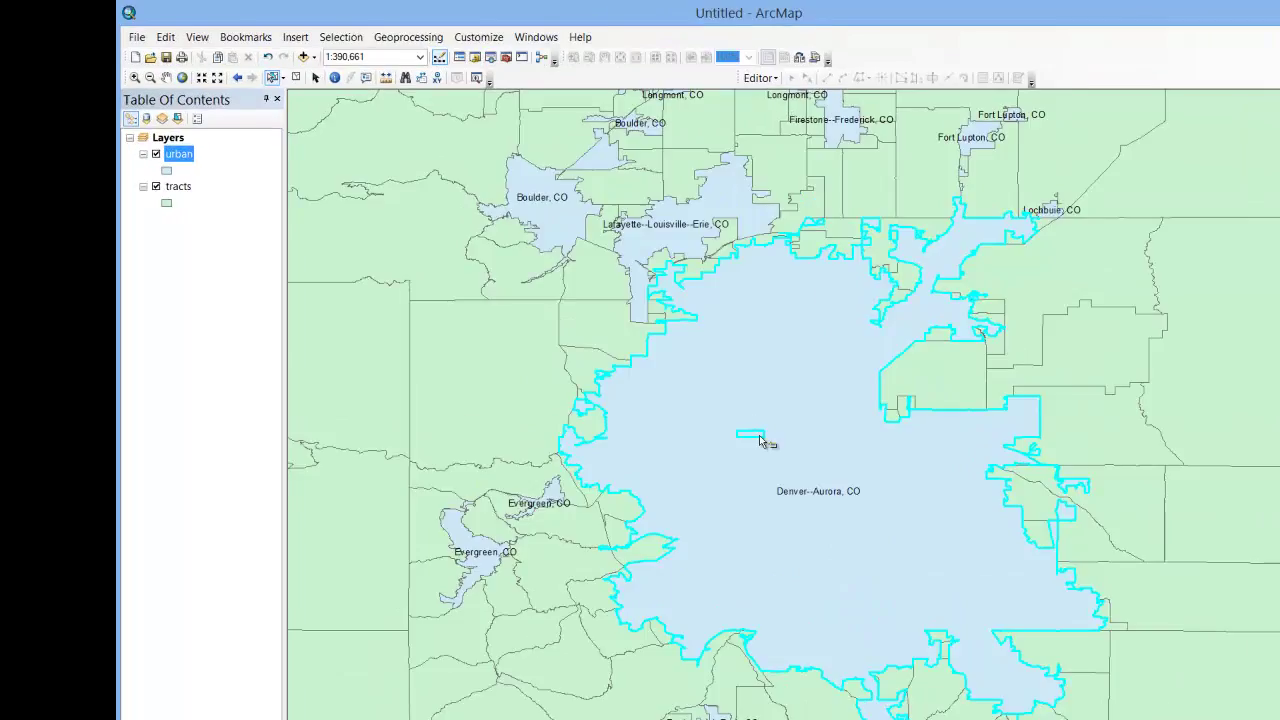
Step: Open Select By Location from the Selection menu
left_click(376, 70)
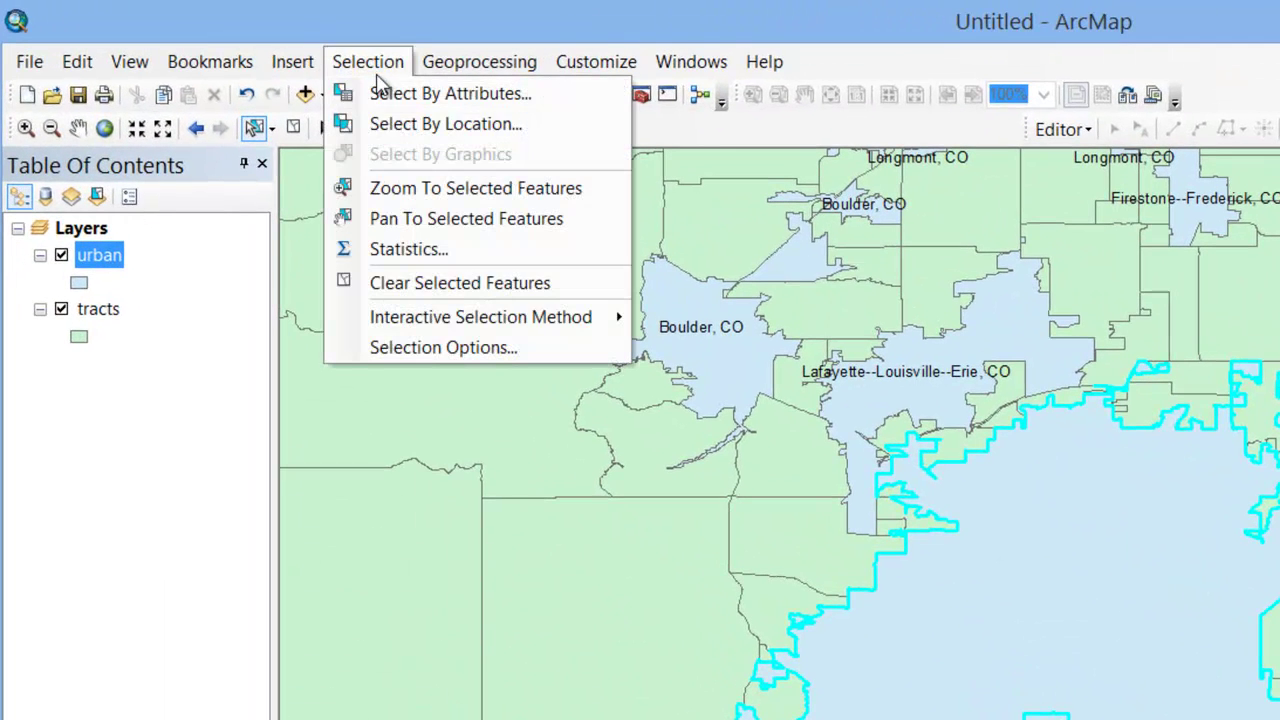
left_click(402, 126)
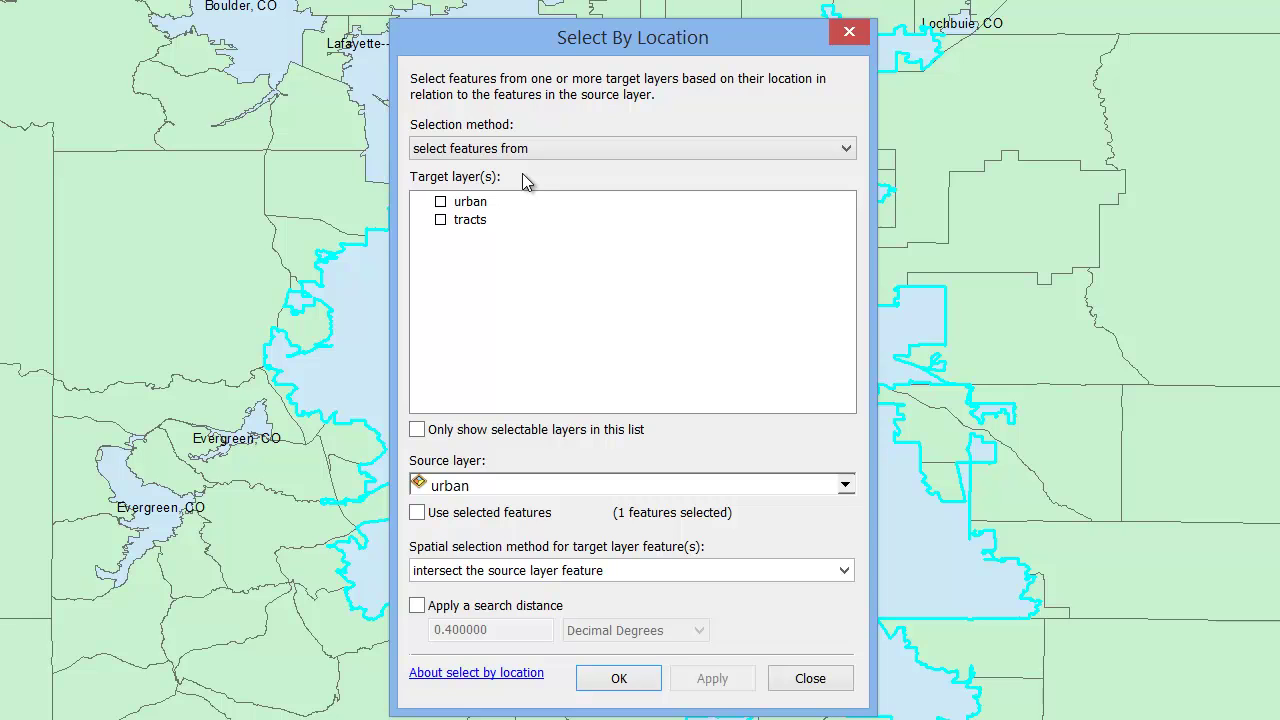
Step: Target the tracts layer, using only the selected urban feature as the source
left_click(442, 220)
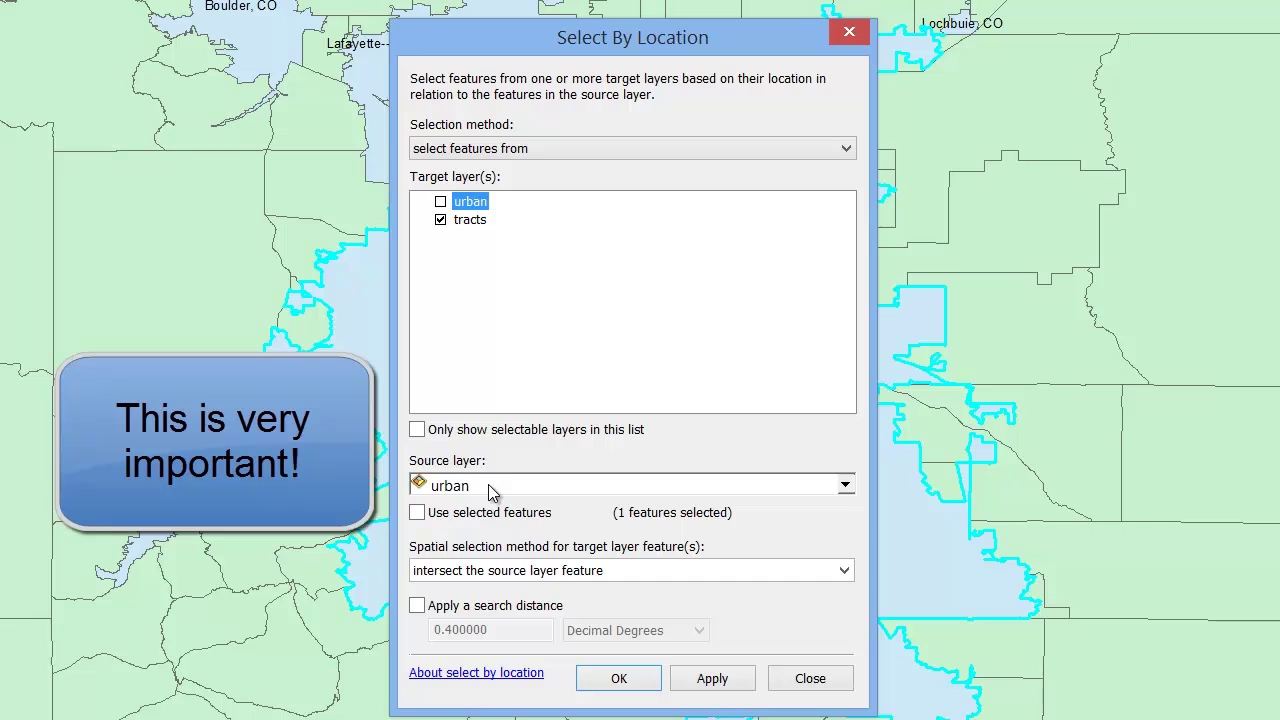
left_click(417, 513)
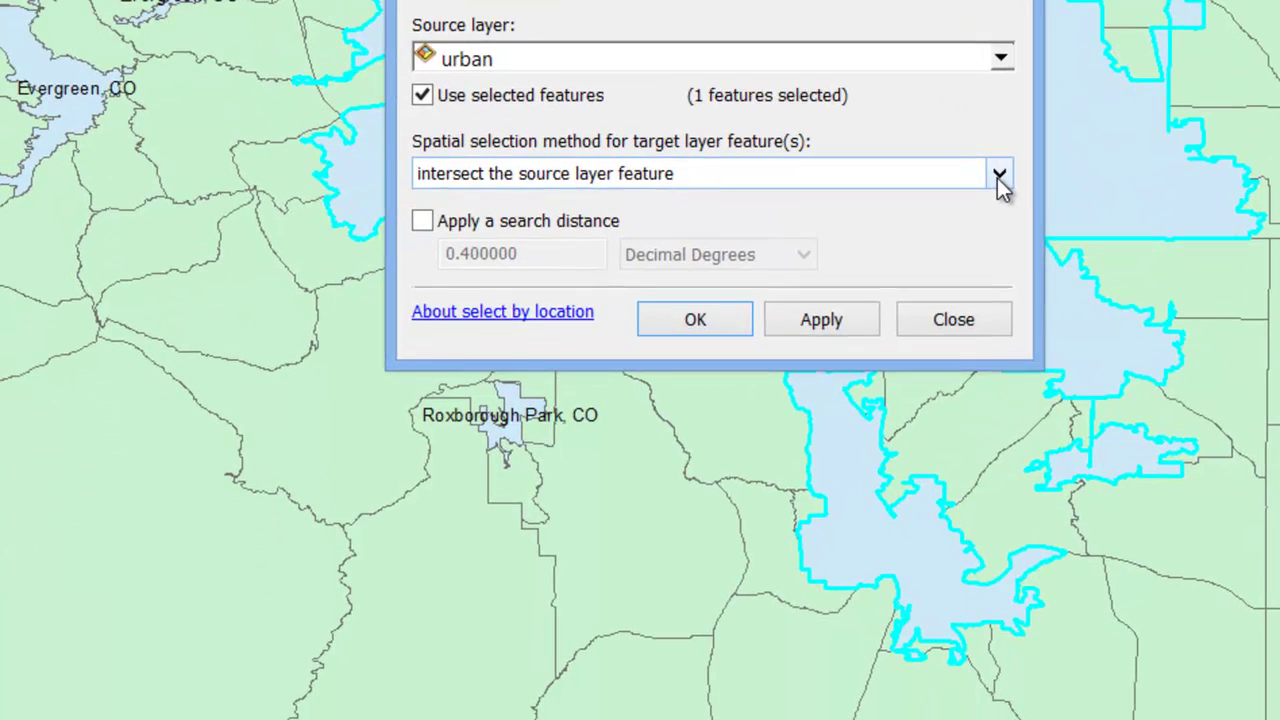
left_click(844, 571)
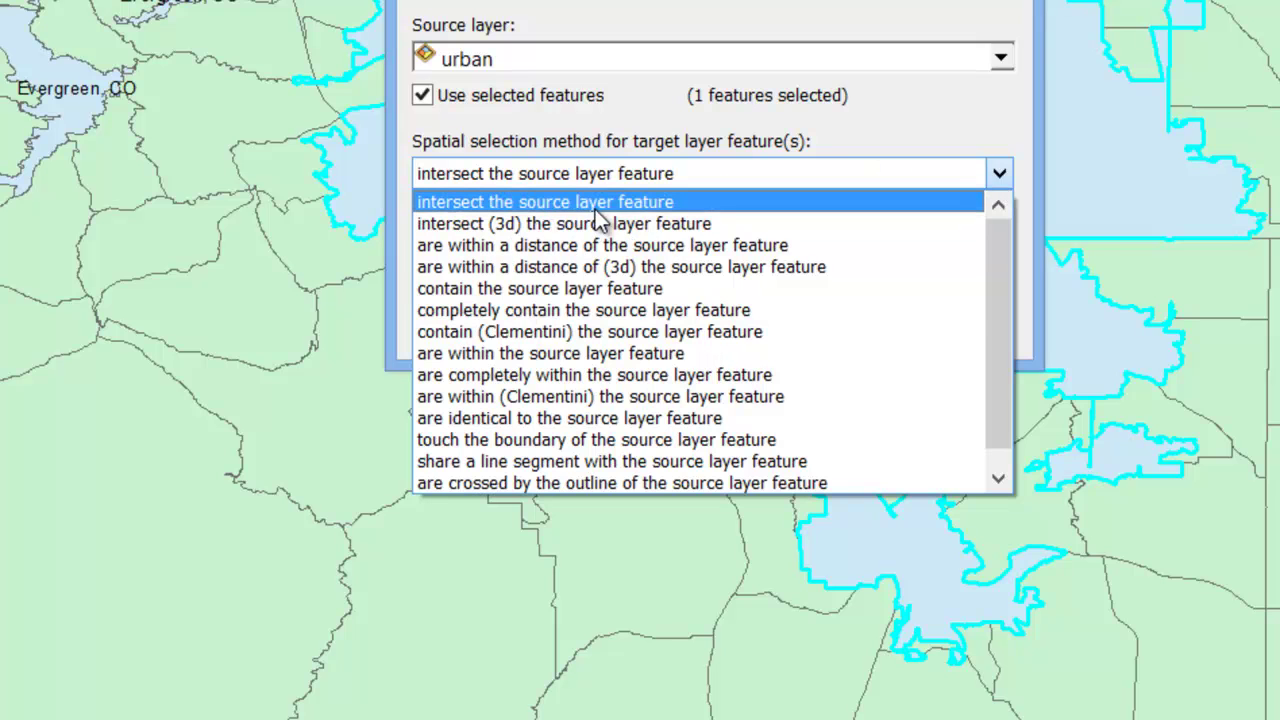
Step: Choose 'intersect the source layer feature' as the spatial selection method
scroll(995, 316, "down", 1)
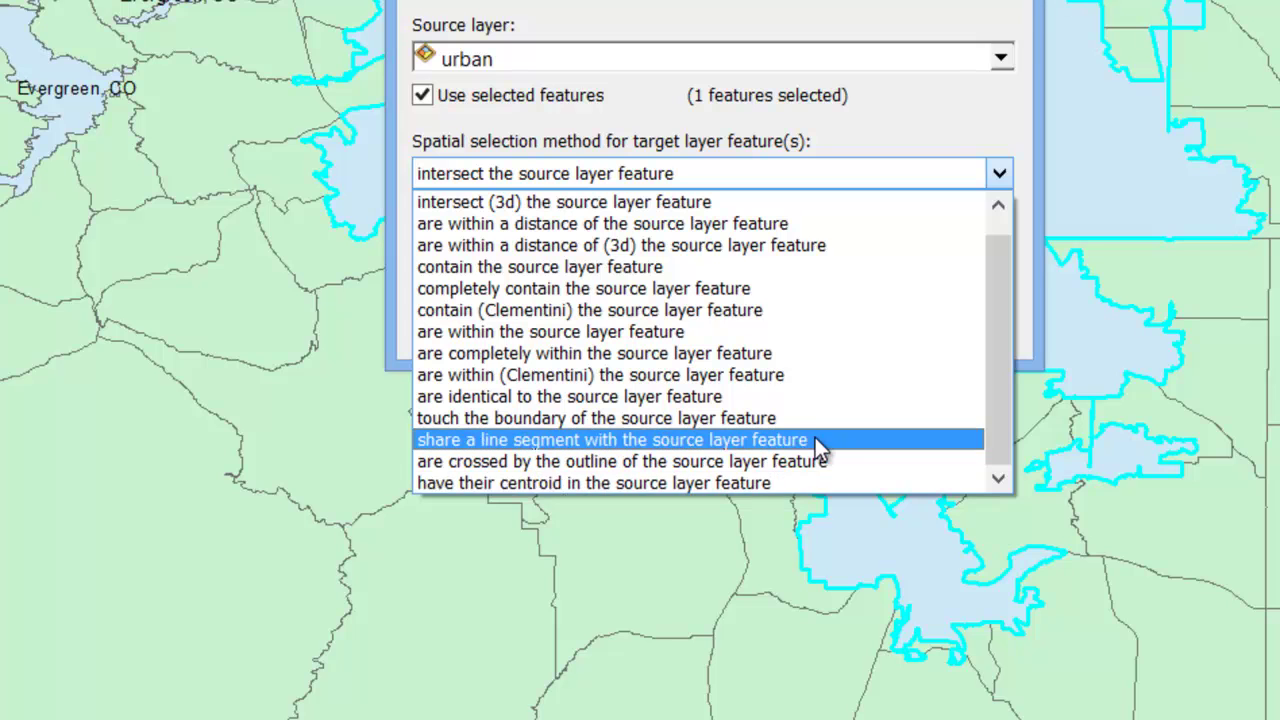
scroll(815, 437, "up", 1)
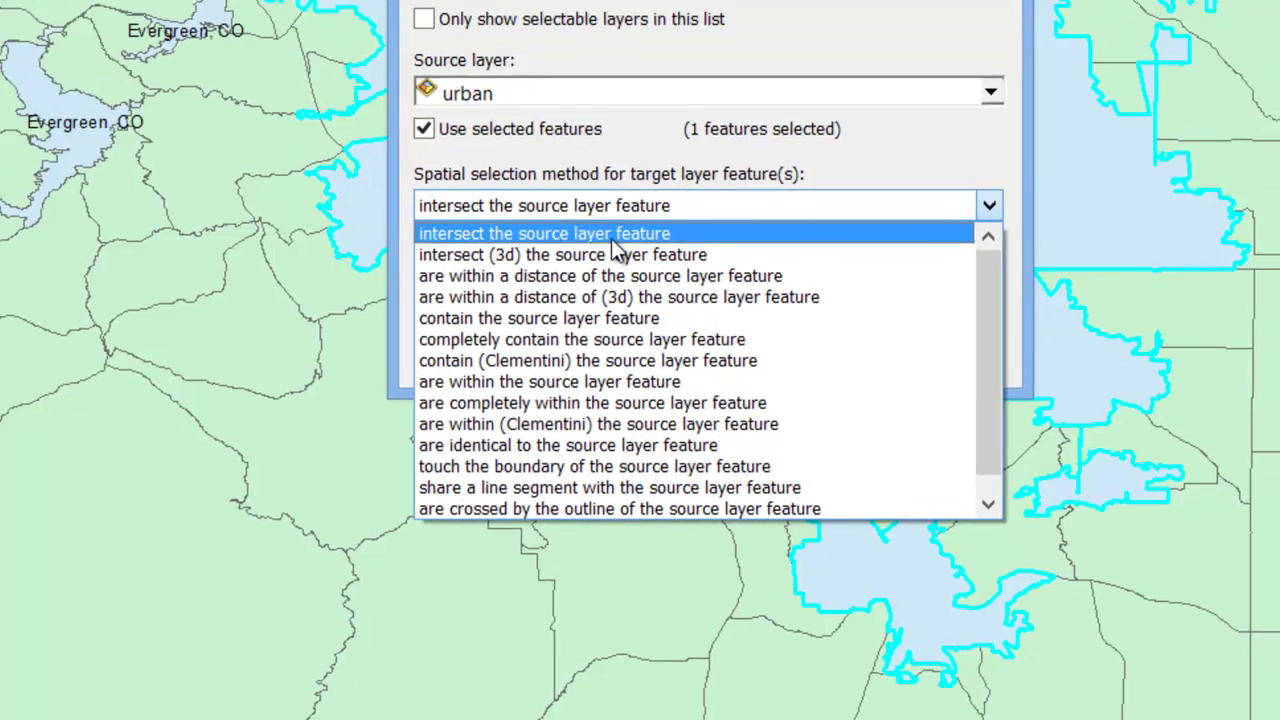
left_click(613, 236)
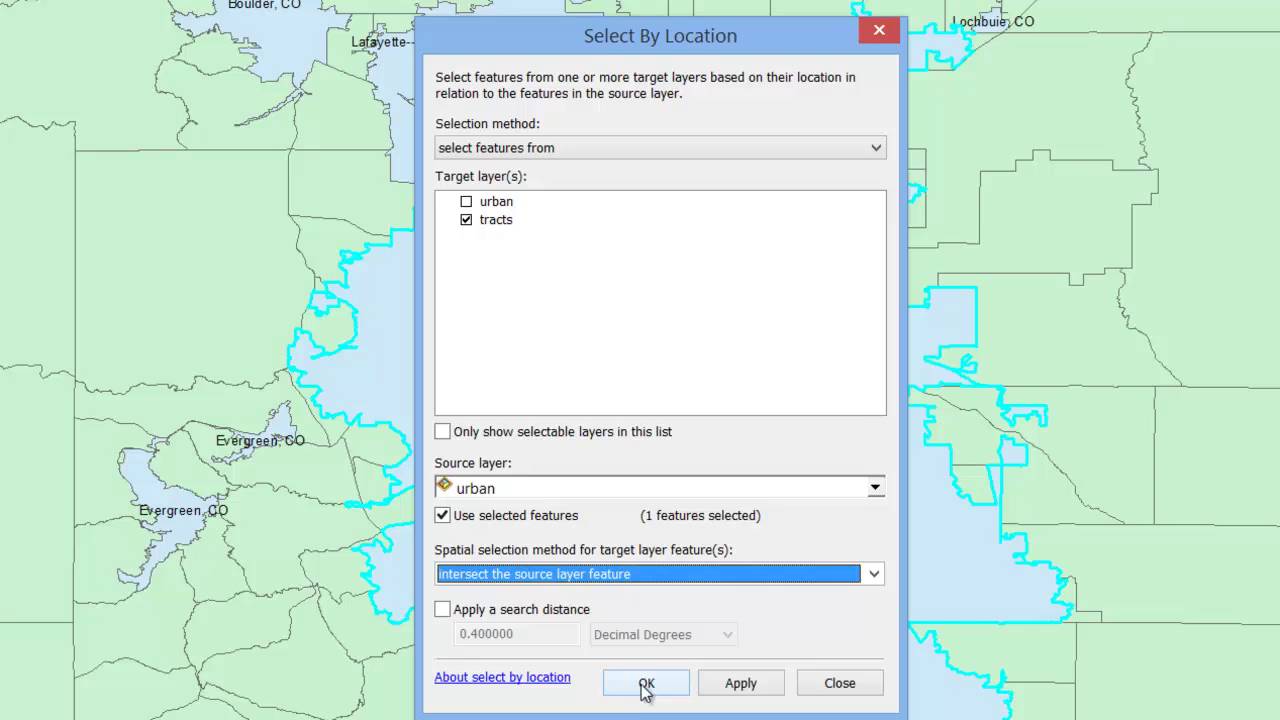
Step: Run Select By Location, selecting the 592 tracts that intersect Denver–Aurora
left_click(645, 685)
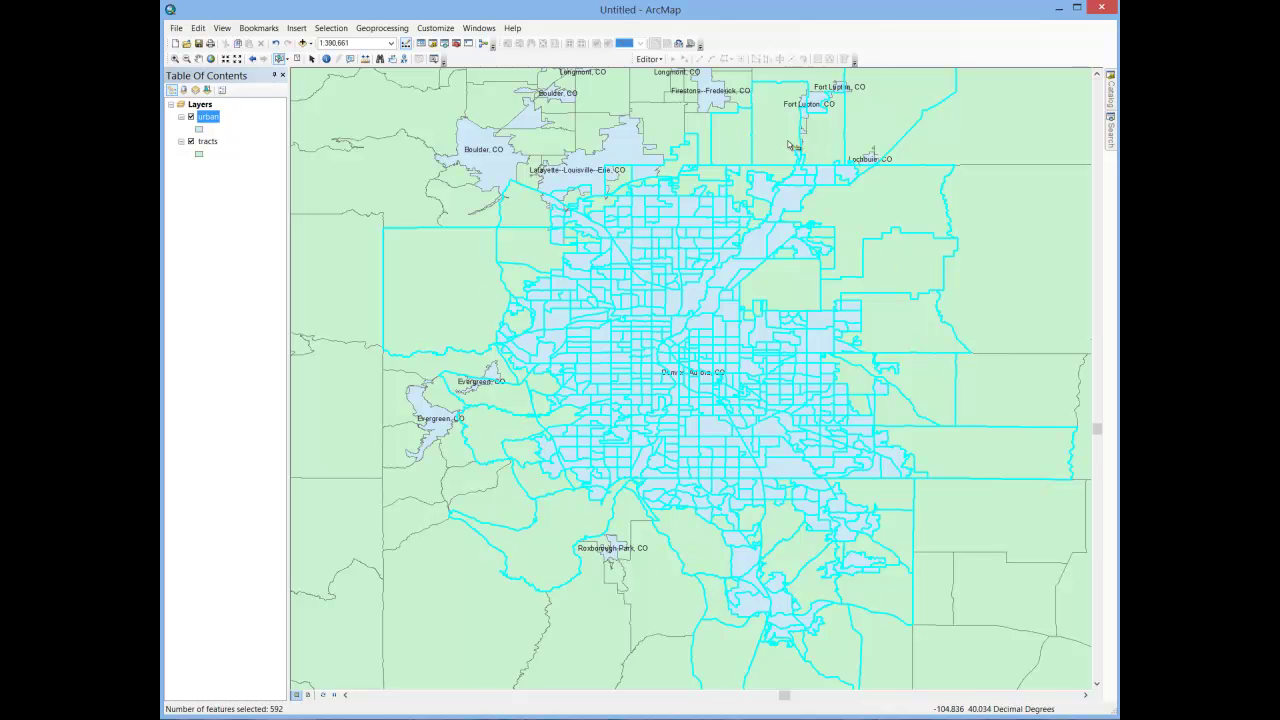
Step: Deselect the outlying western, northeast and eastern tracts, leaving 565 selected
left_click(281, 59)
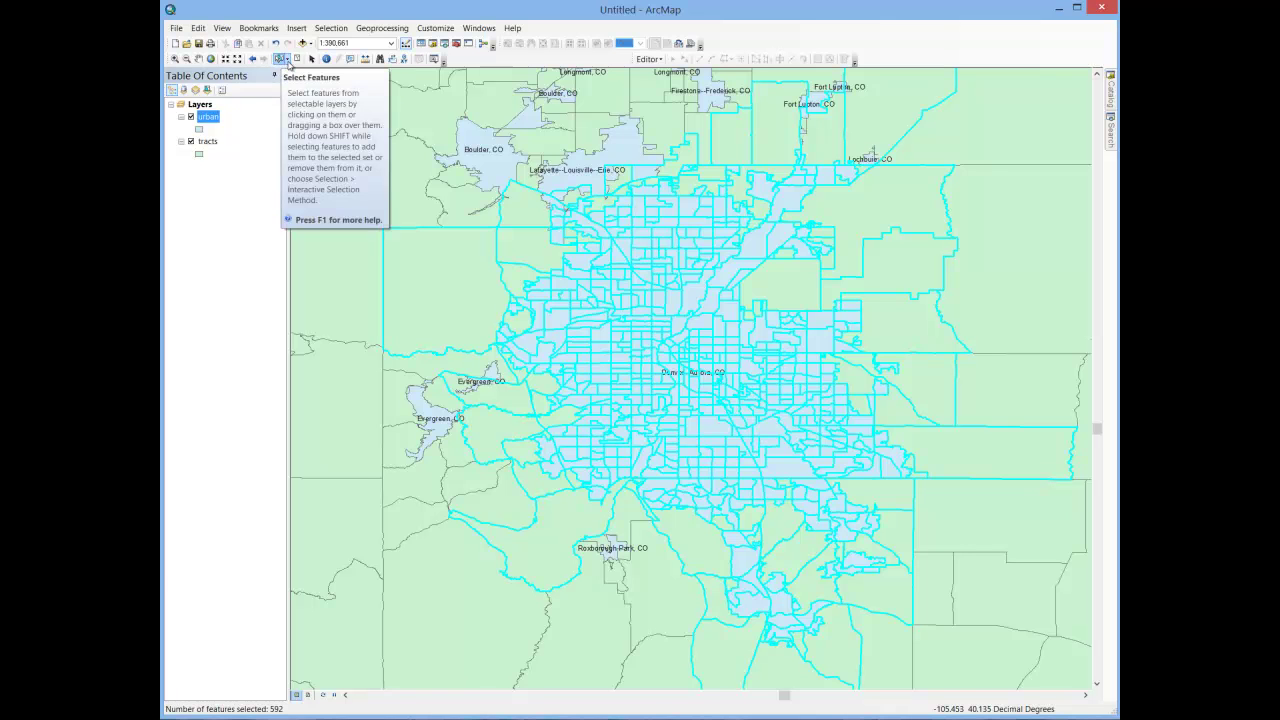
left_click(456, 292, "shift")
left_click(890, 116, "shift")
left_click(912, 293, "shift")
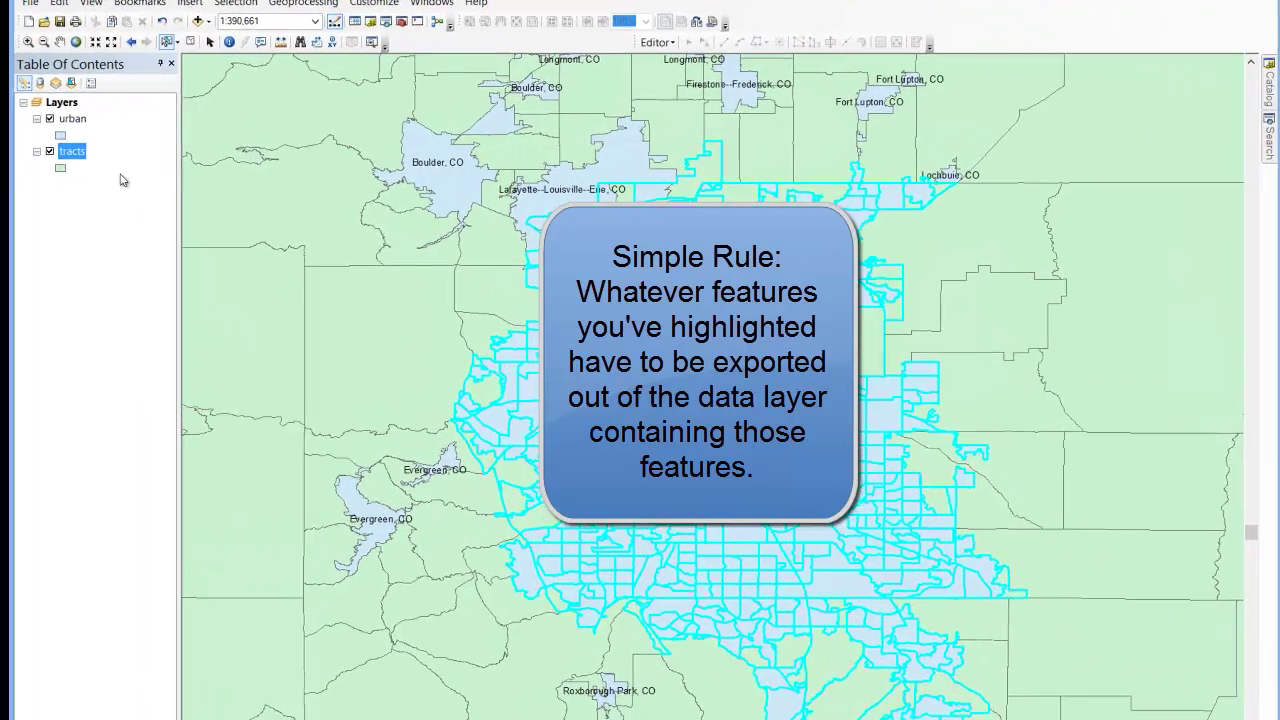
right_click(61, 152)
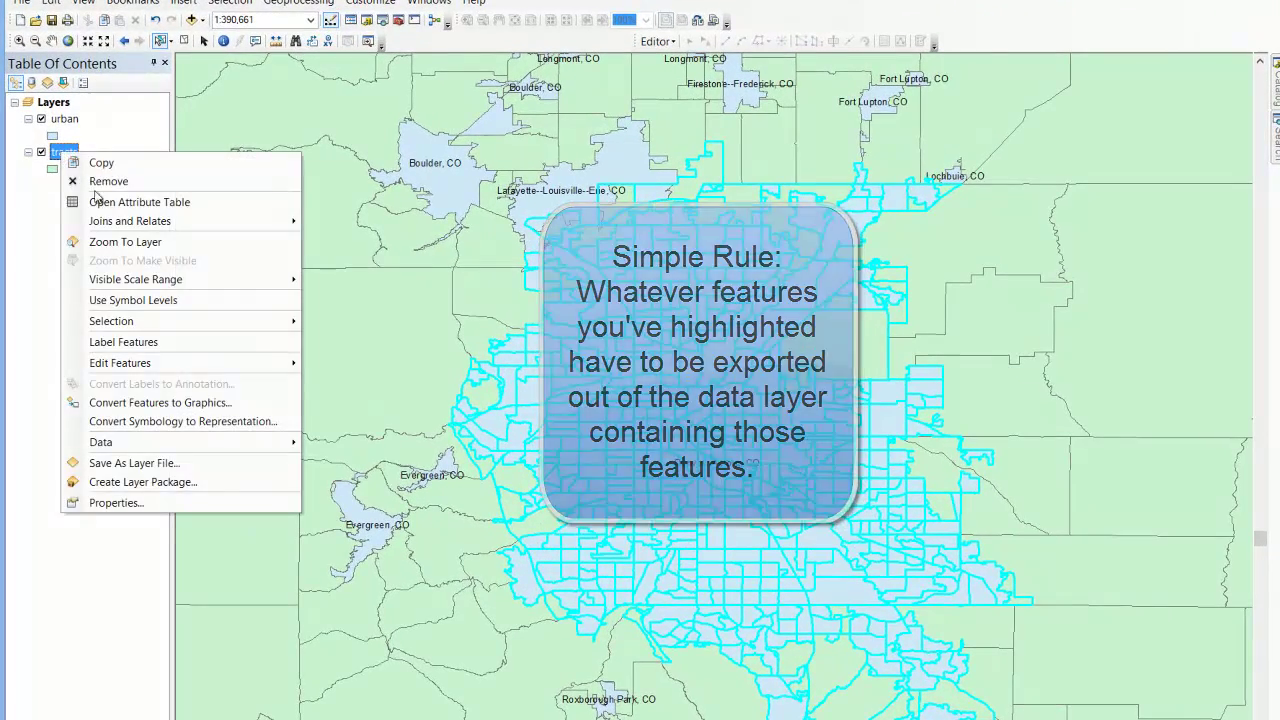
left_click(105, 204)
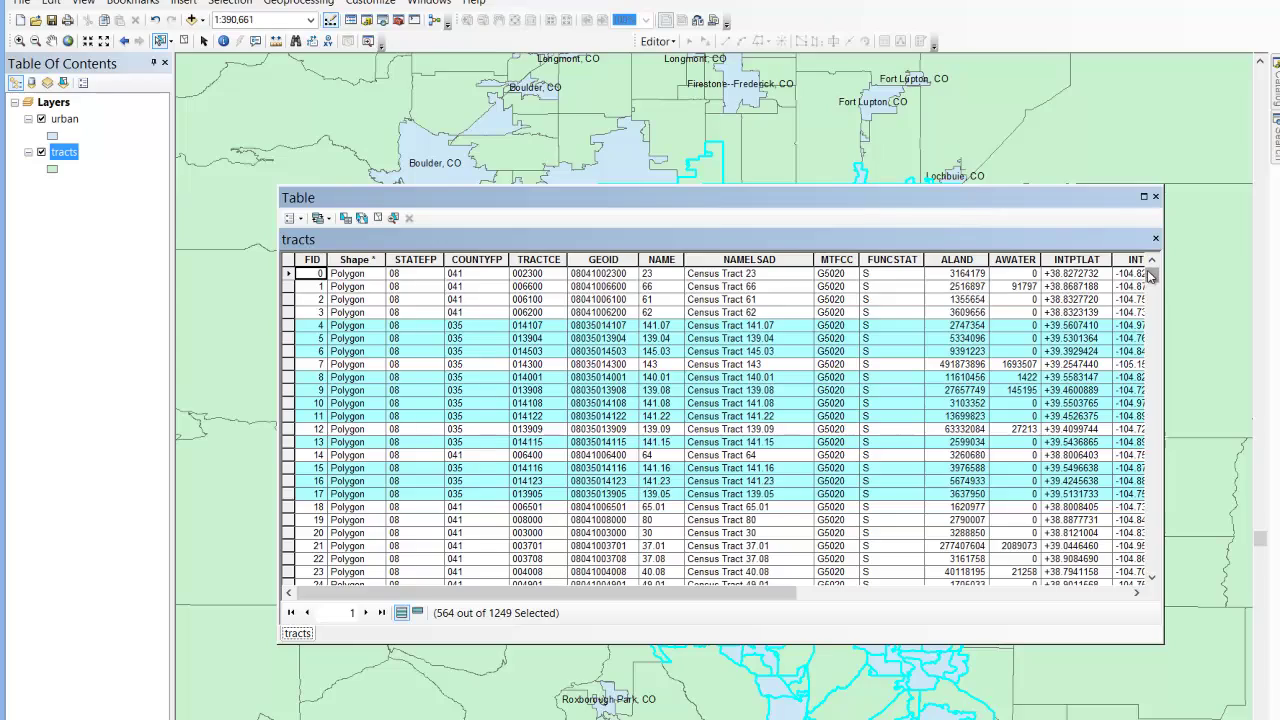
mouse_move(1151, 276)
left_mouse_down()
mouse_move(1151, 318)
mouse_move(1151, 276)
left_mouse_up()
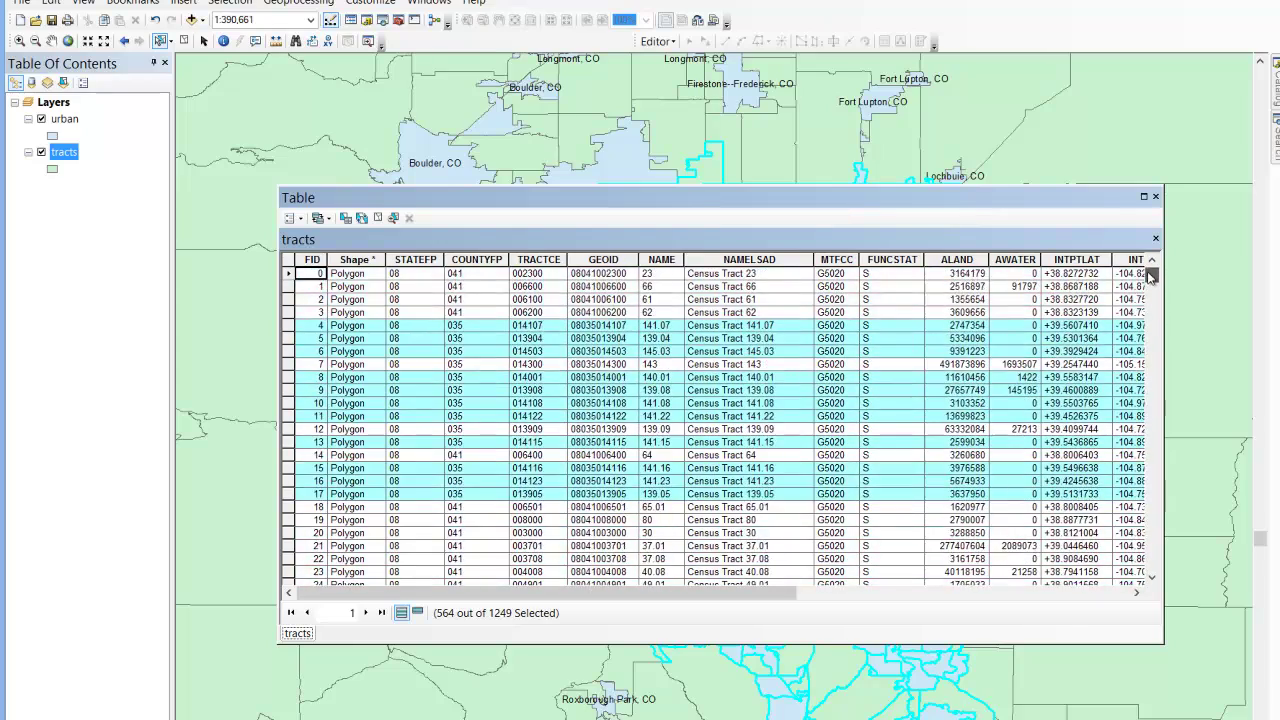
left_click(1156, 197)
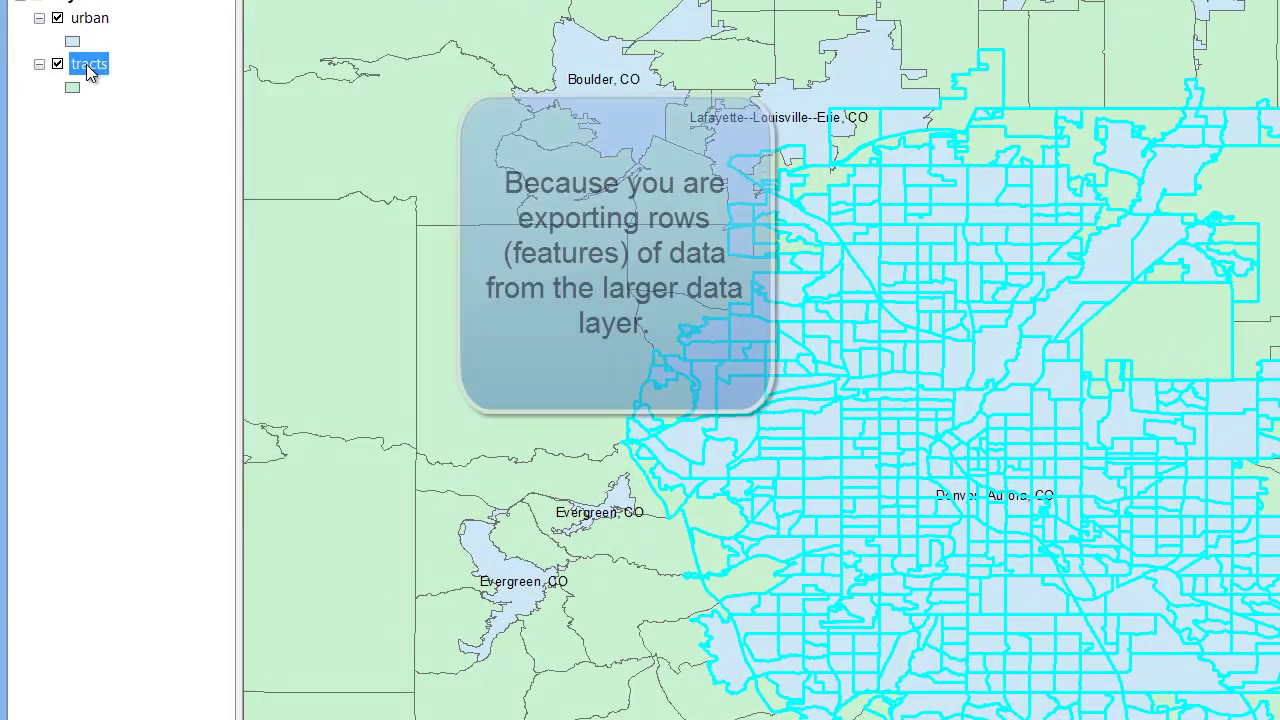
Step: Open Data > Export Data for the tracts layer's selected features
right_click(65, 153)
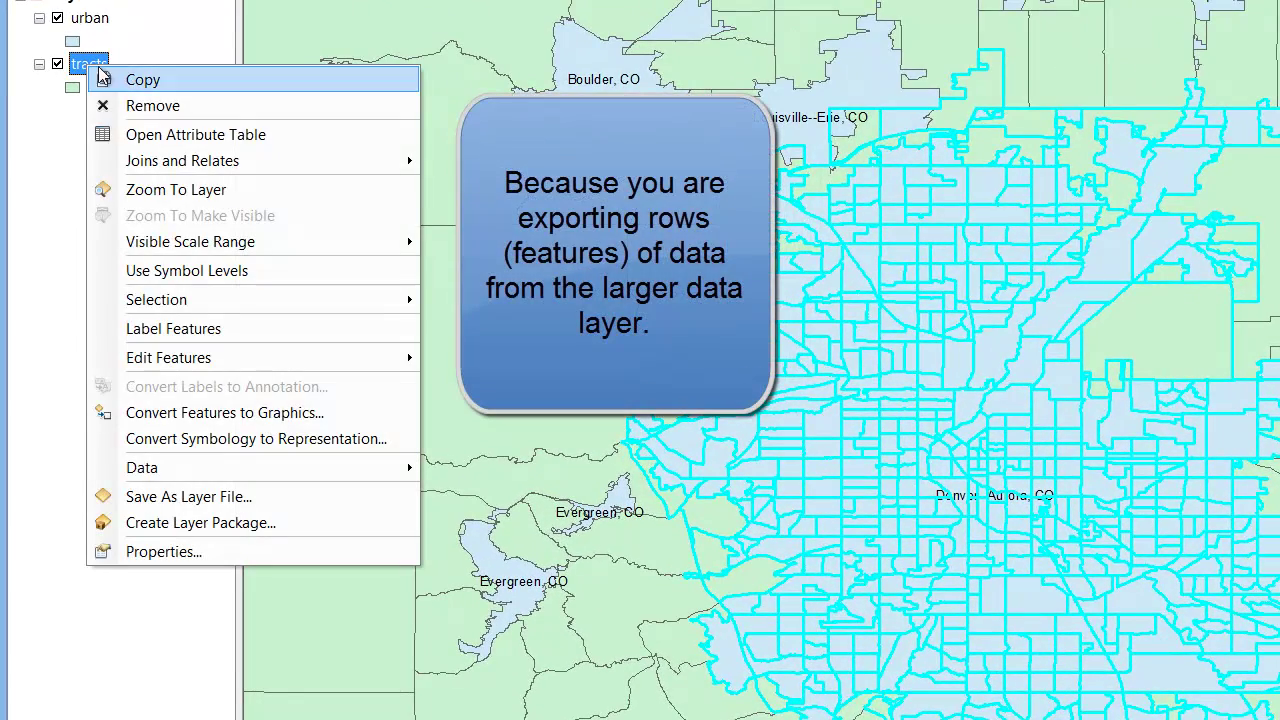
mouse_move(155, 467)
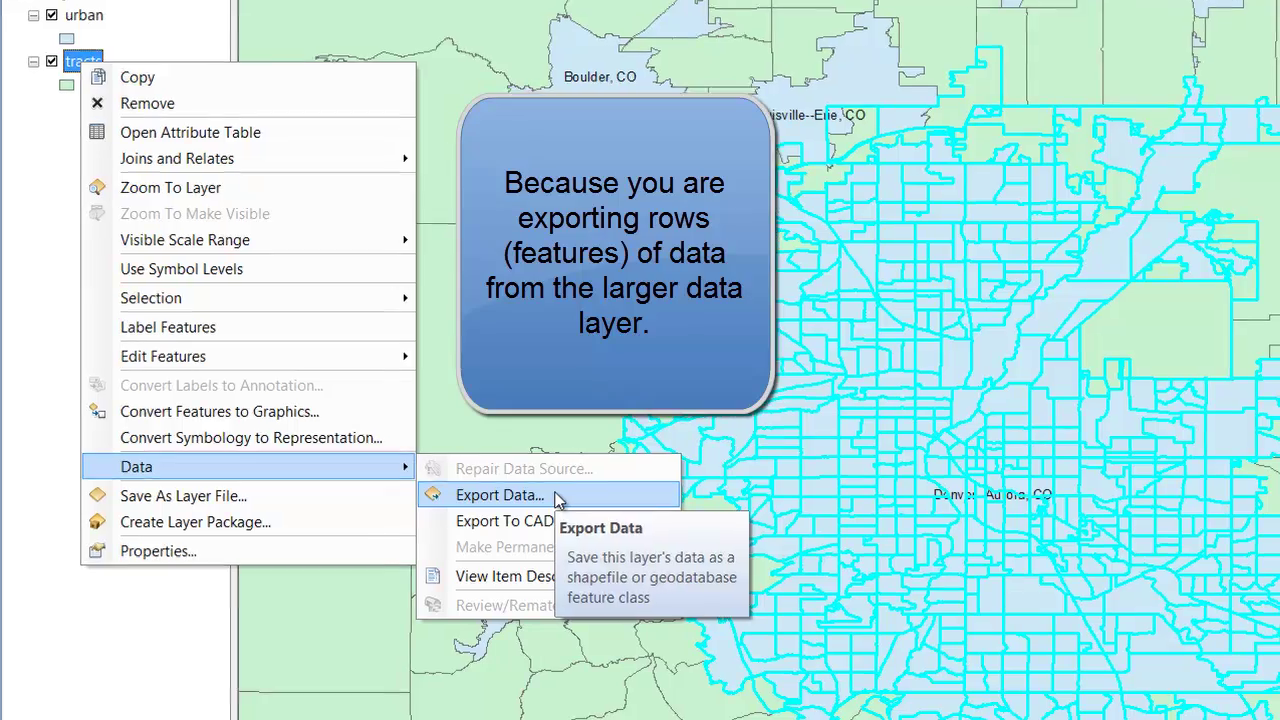
left_click(557, 500)
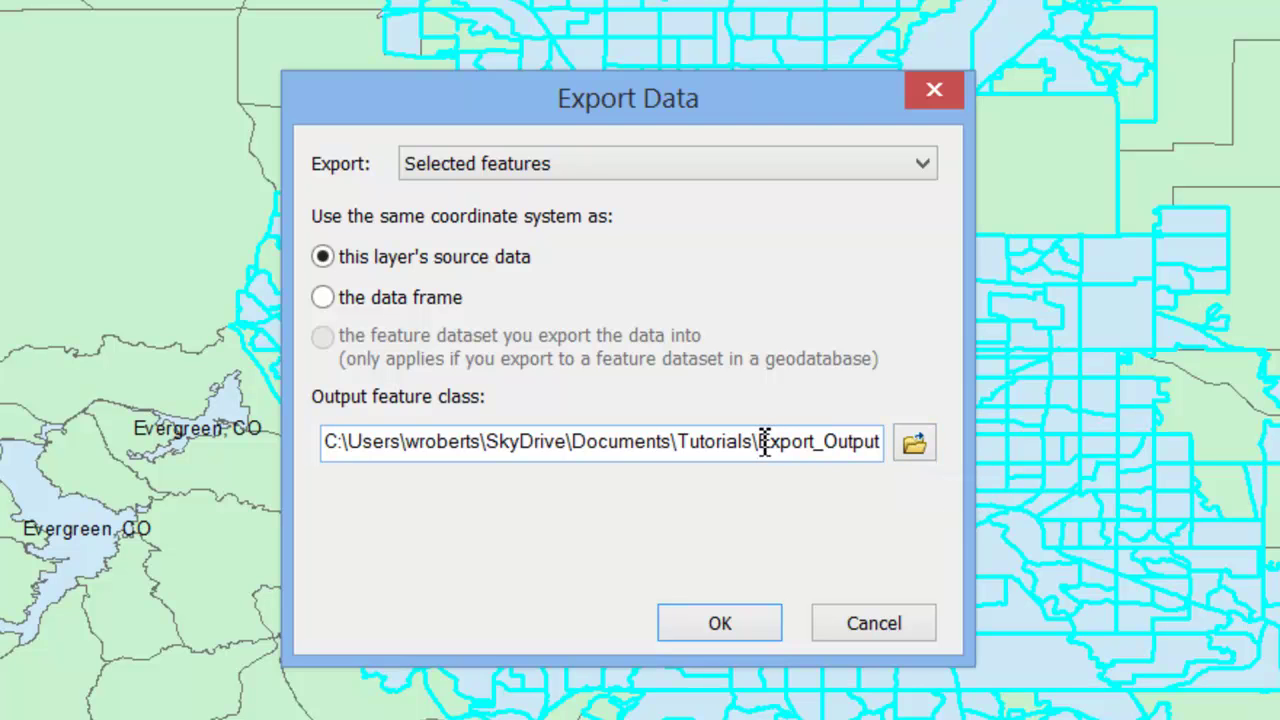
Step: Rename the output from 'Export_Output' to 'dentrcts' and export the shapefile
left_click_drag(762, 441, 843, 441)
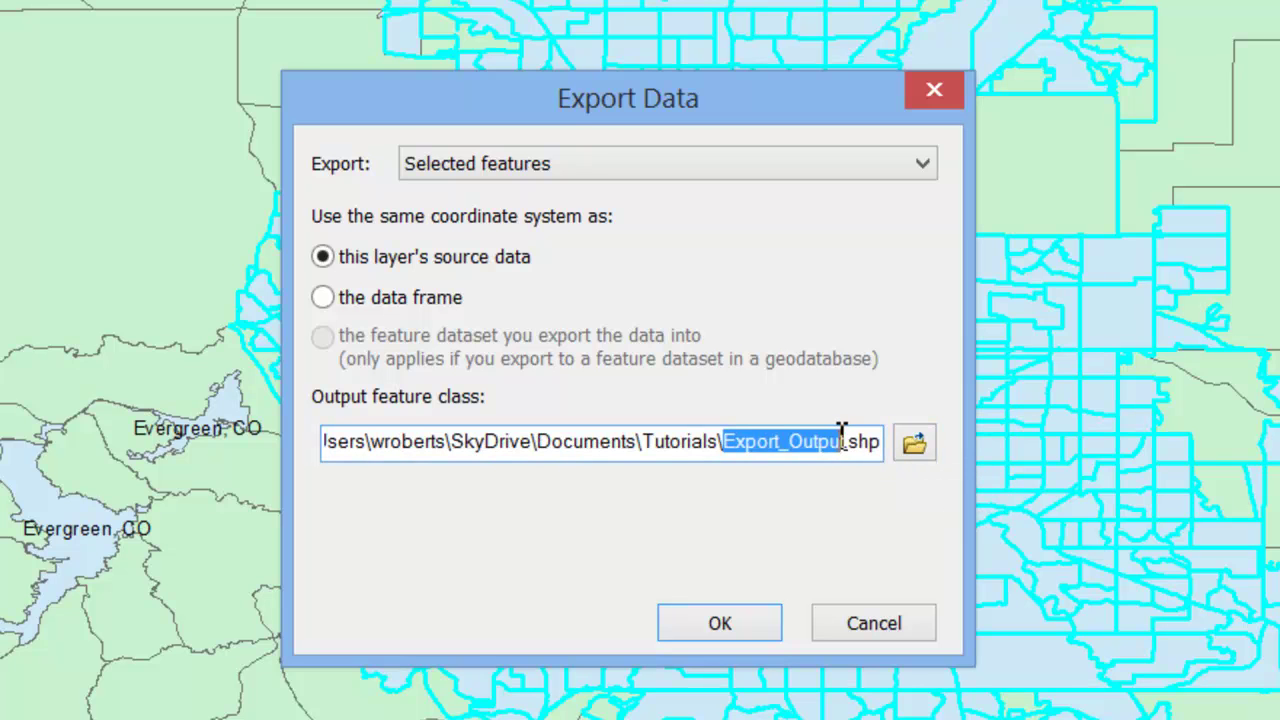
key("Delete")
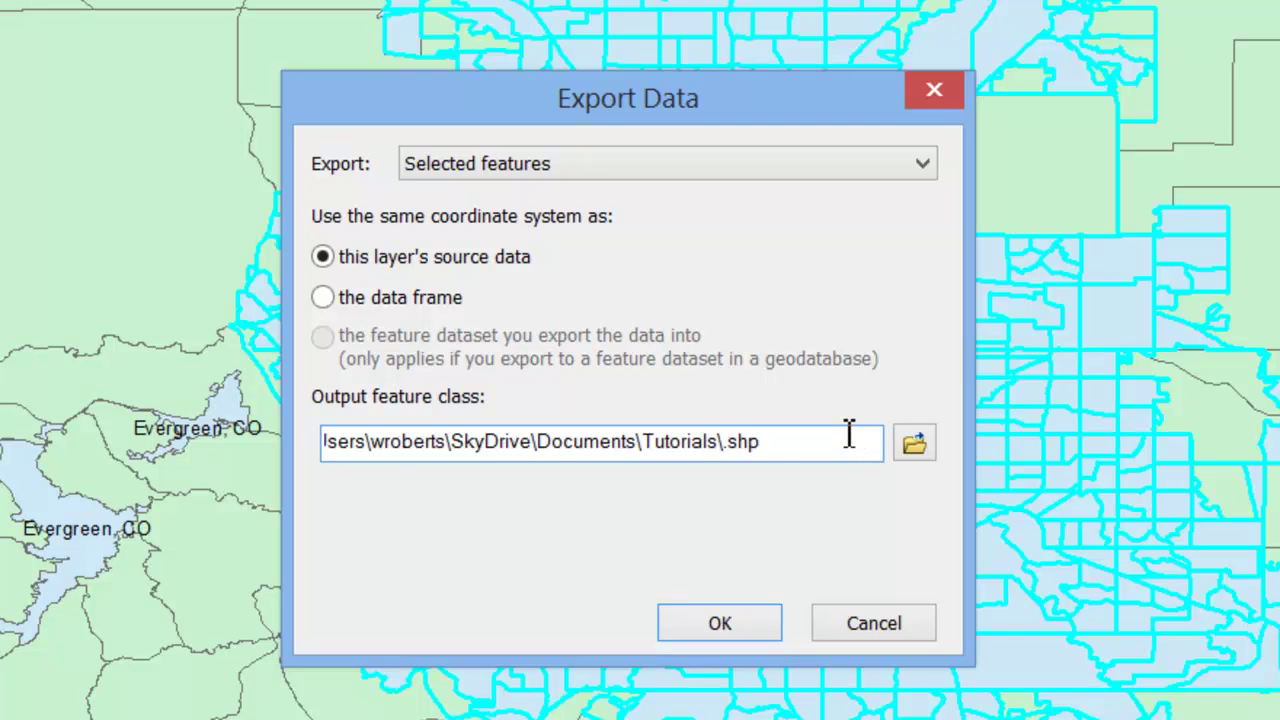
type("dentrcts")
left_click(694, 632)
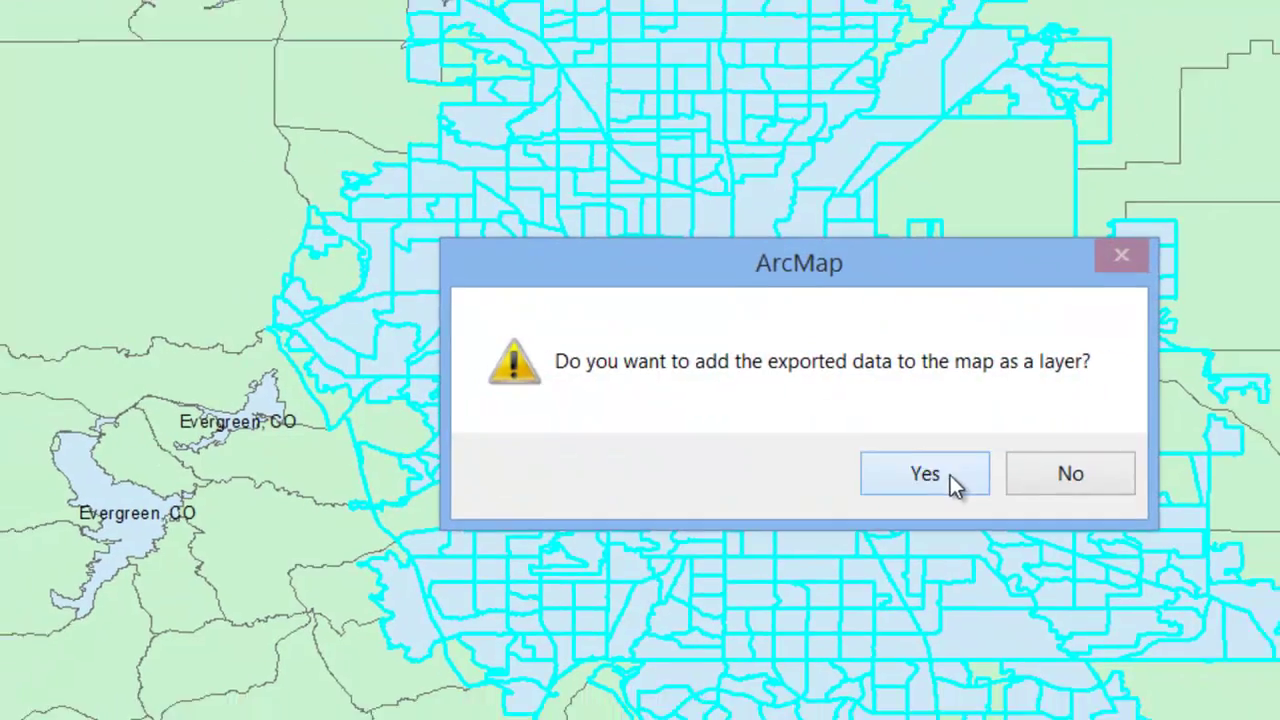
Step: Add the exported dentrcts shapefile to the map, then switch off the tracts and urban layers
left_click(990, 486)
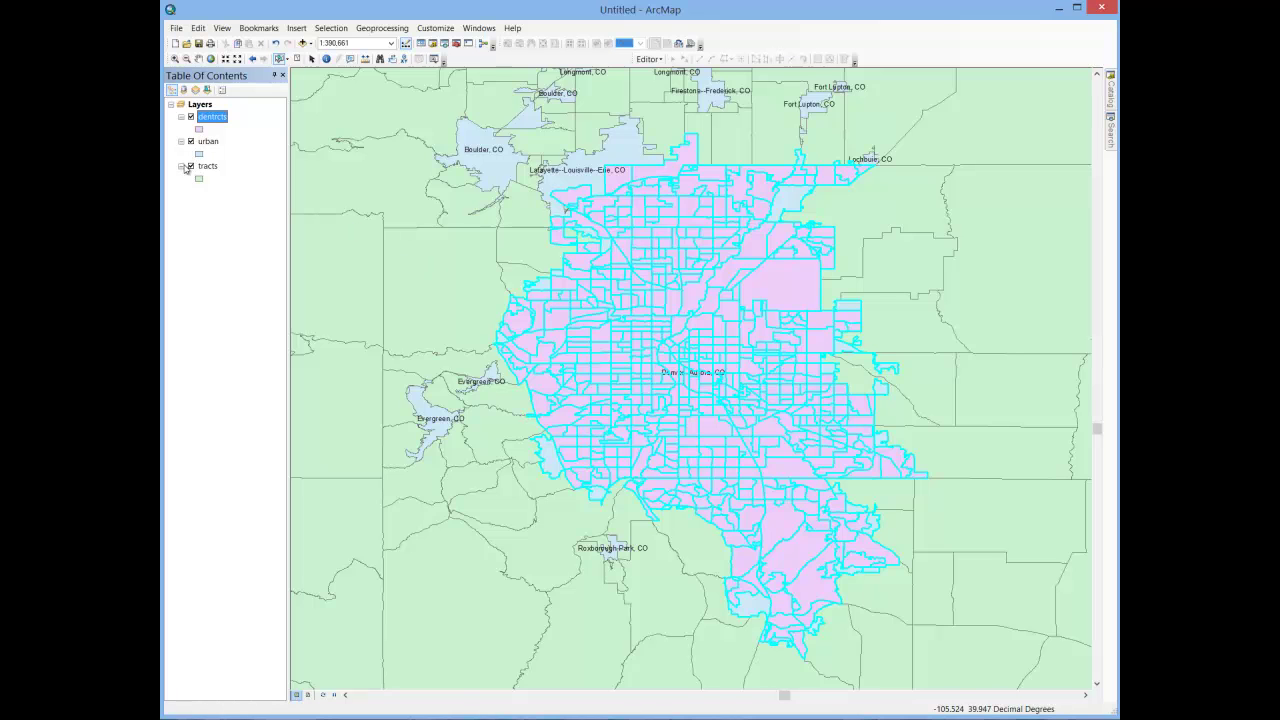
left_click(191, 166)
left_click(191, 141)
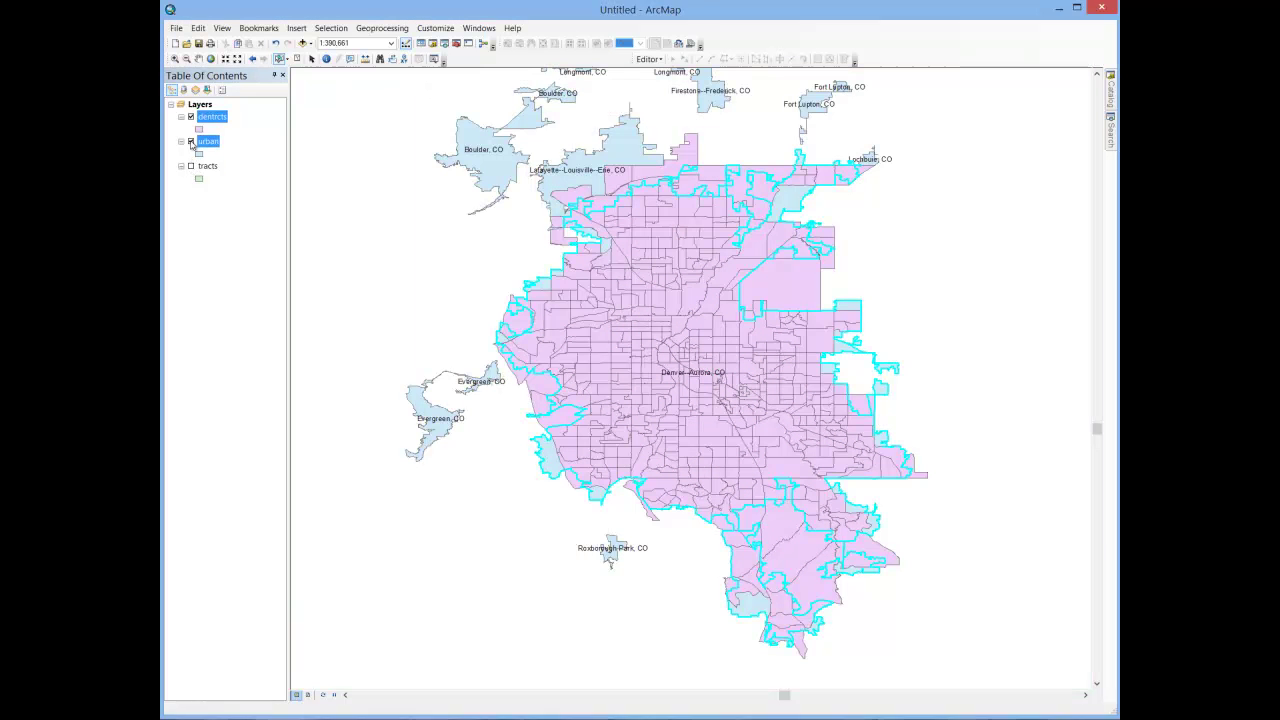